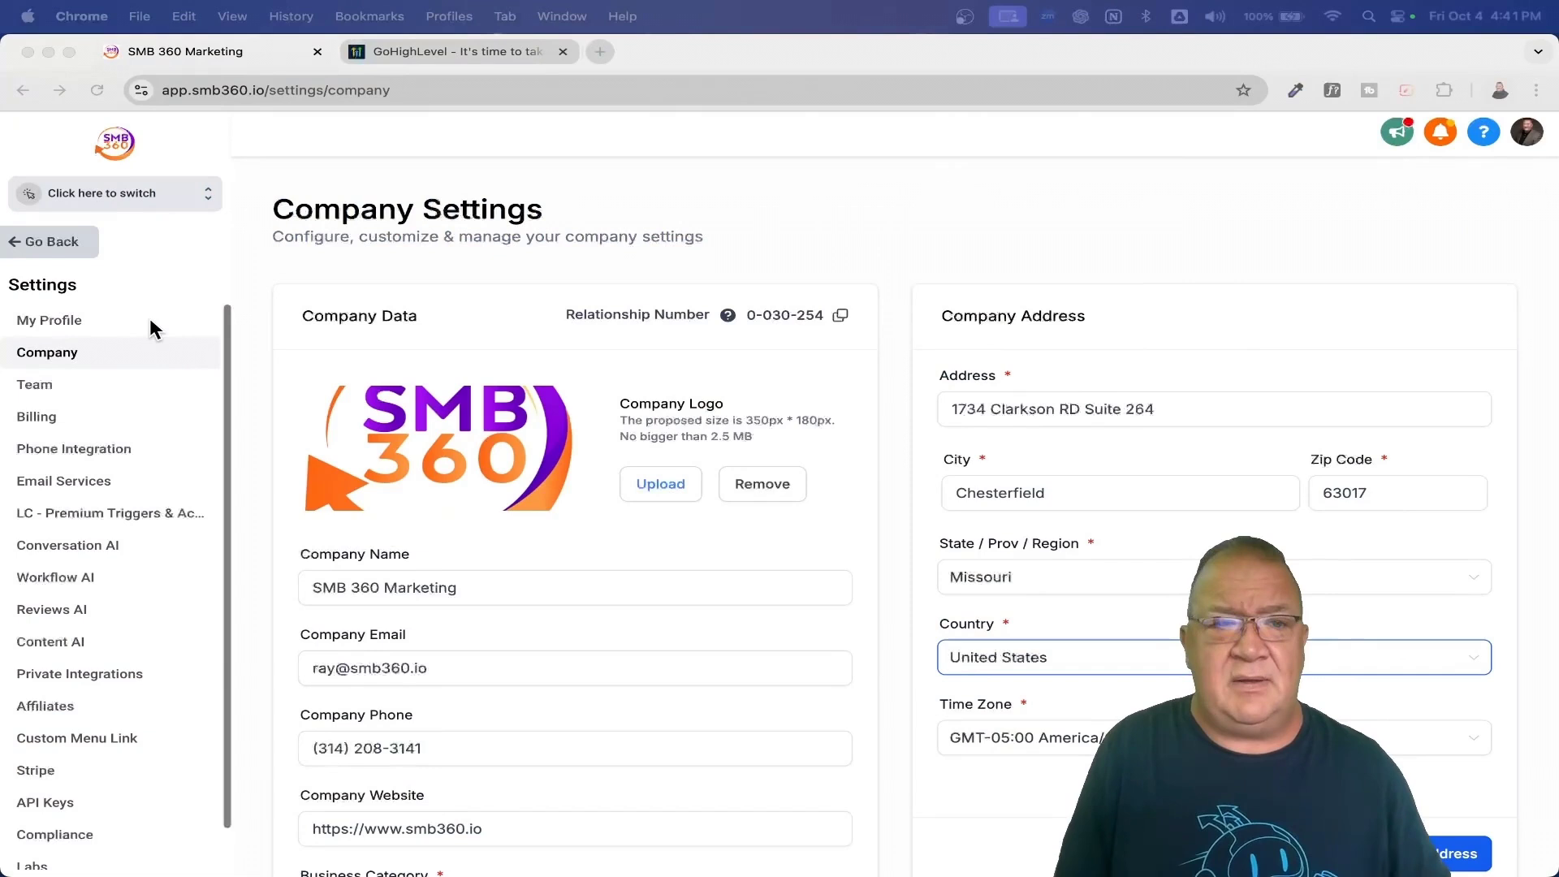
Return to the agency dashboard and open Settings > Company.
click(54, 243)
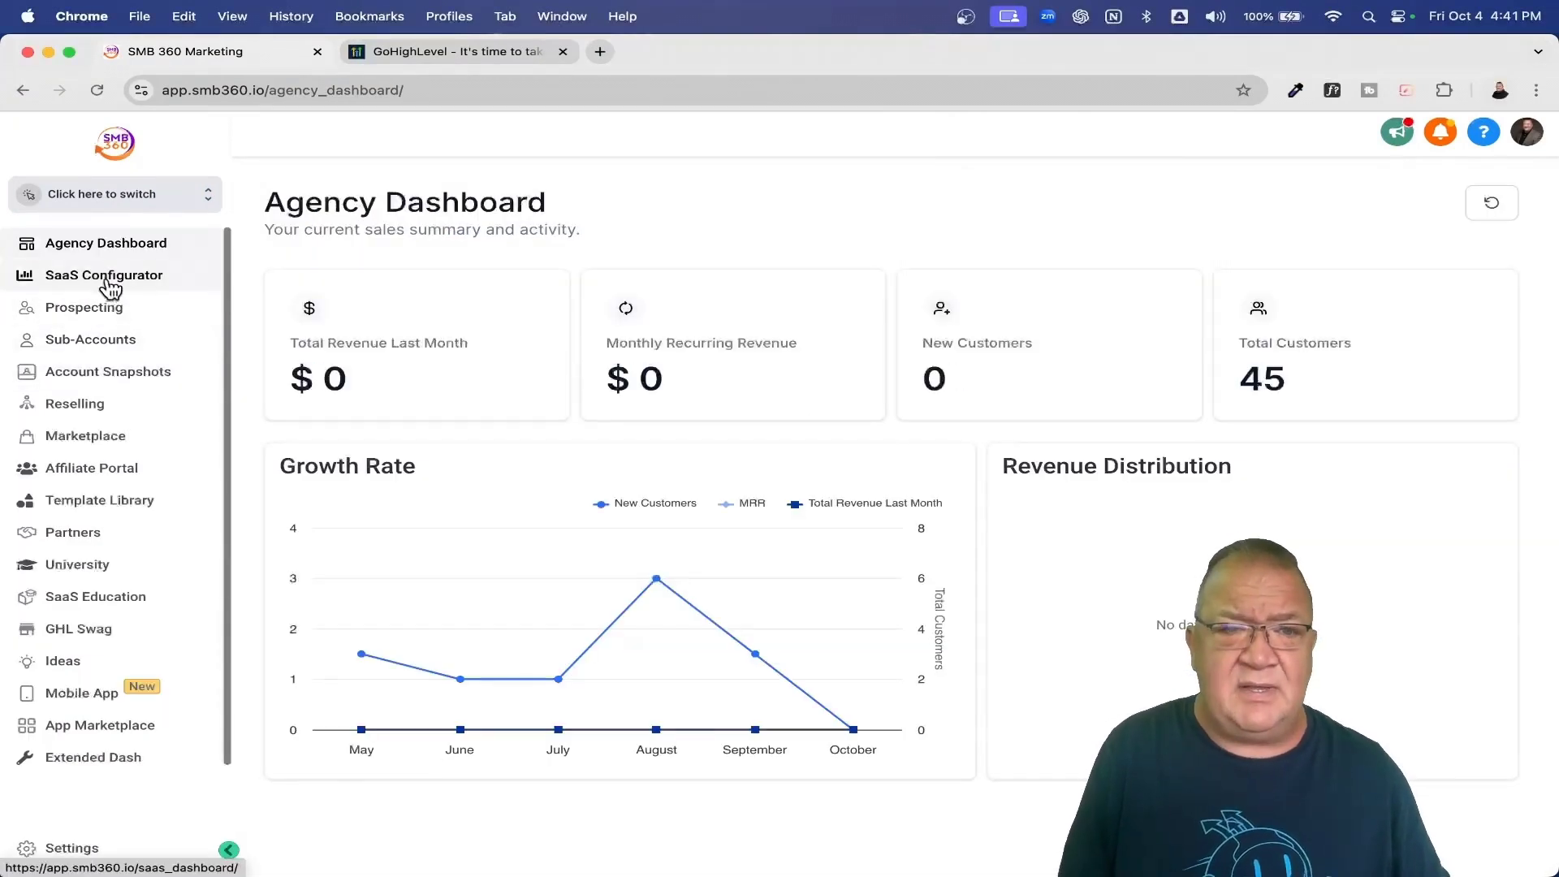
click(72, 848)
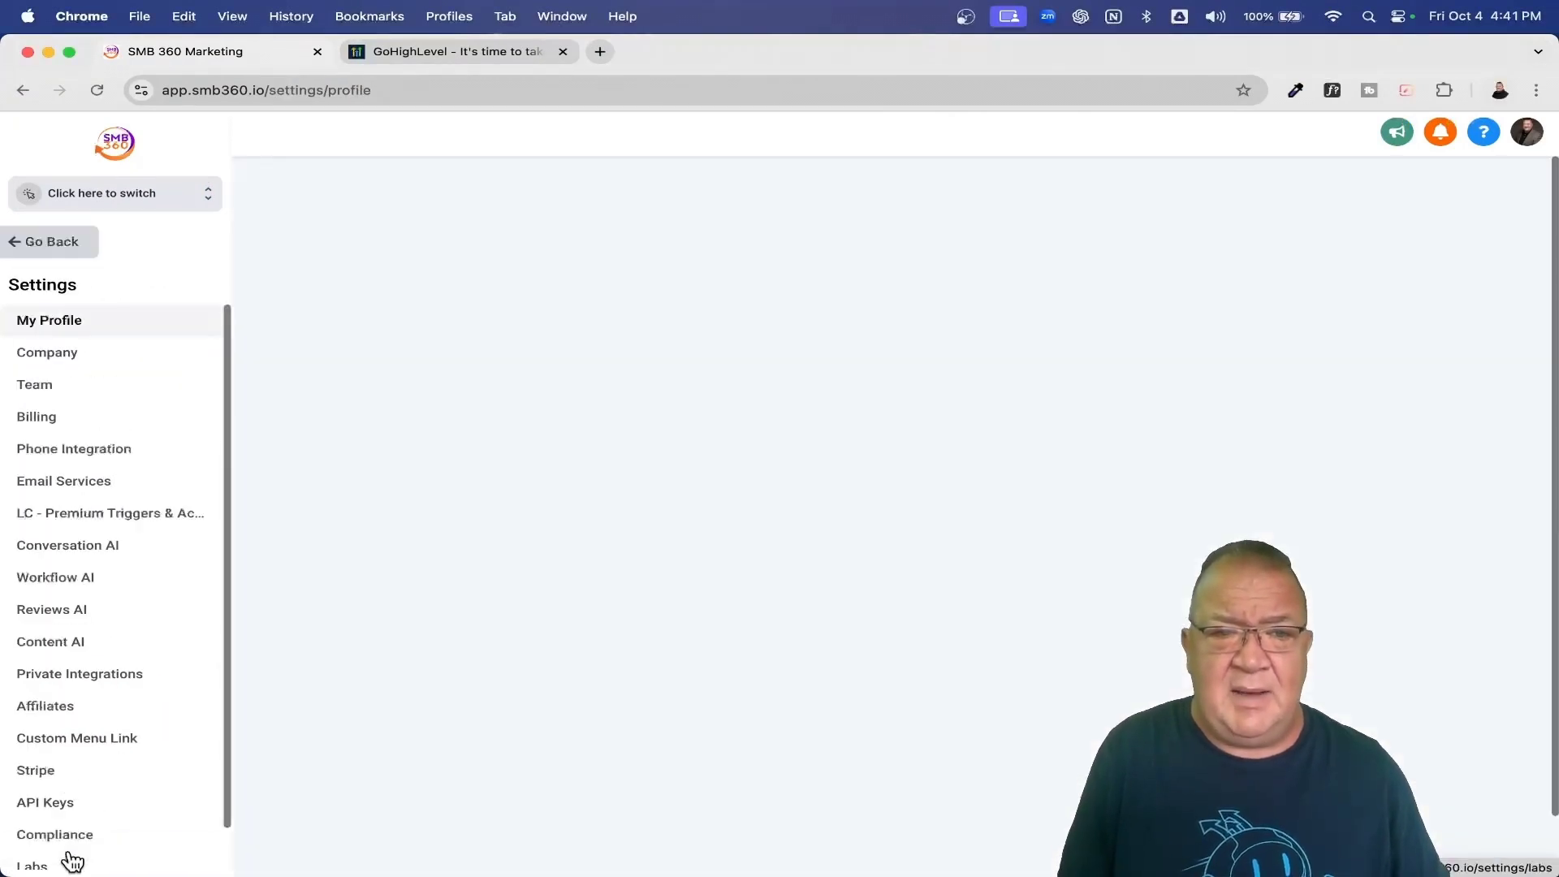
click(91, 352)
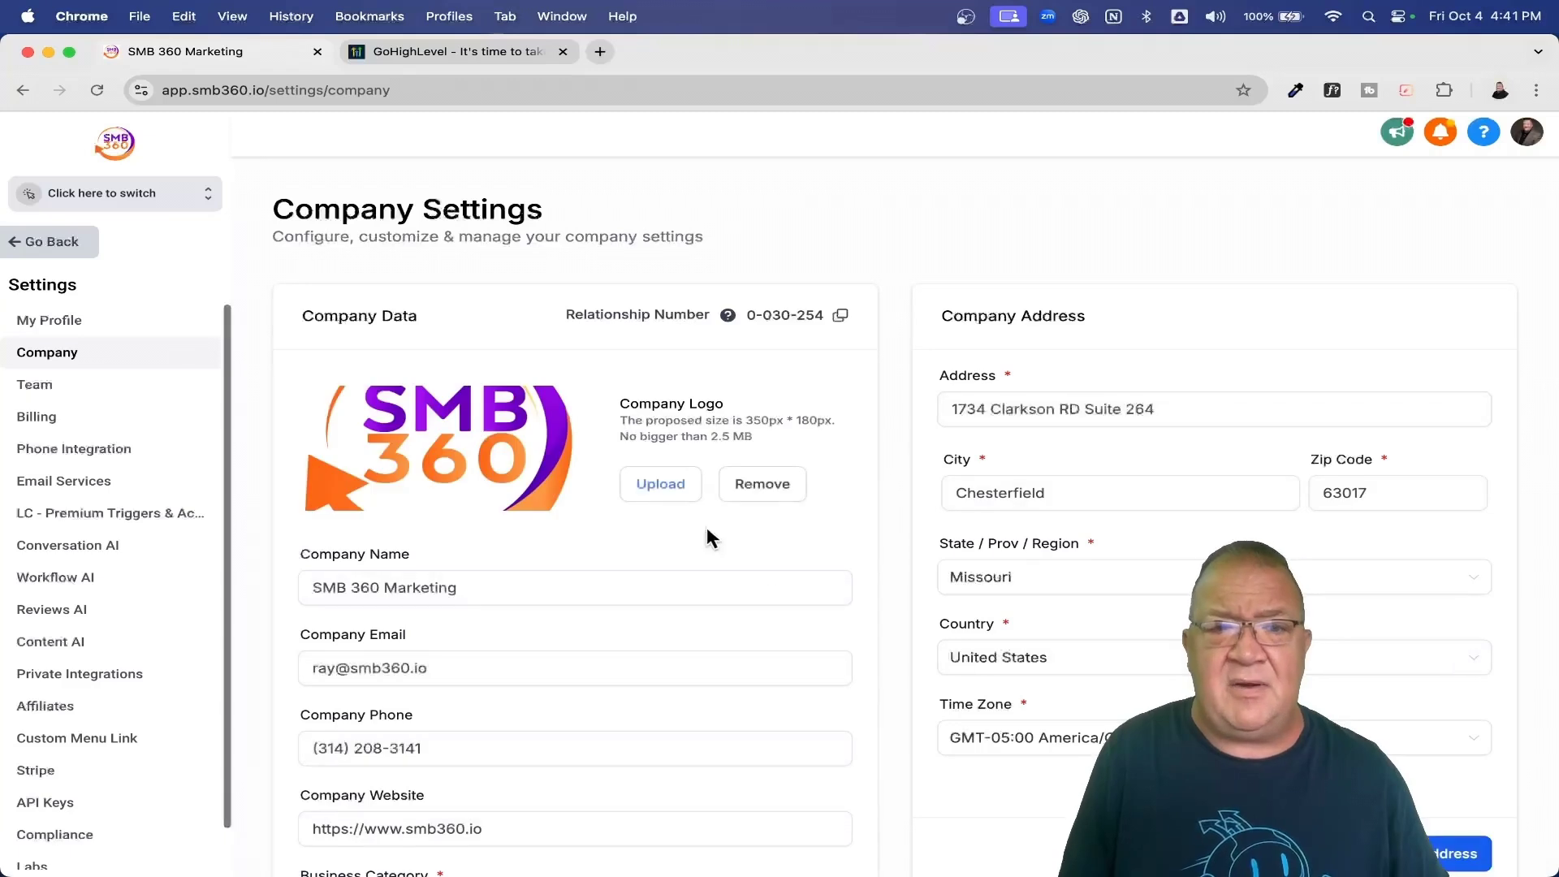
scroll(254, 246, up, 5)
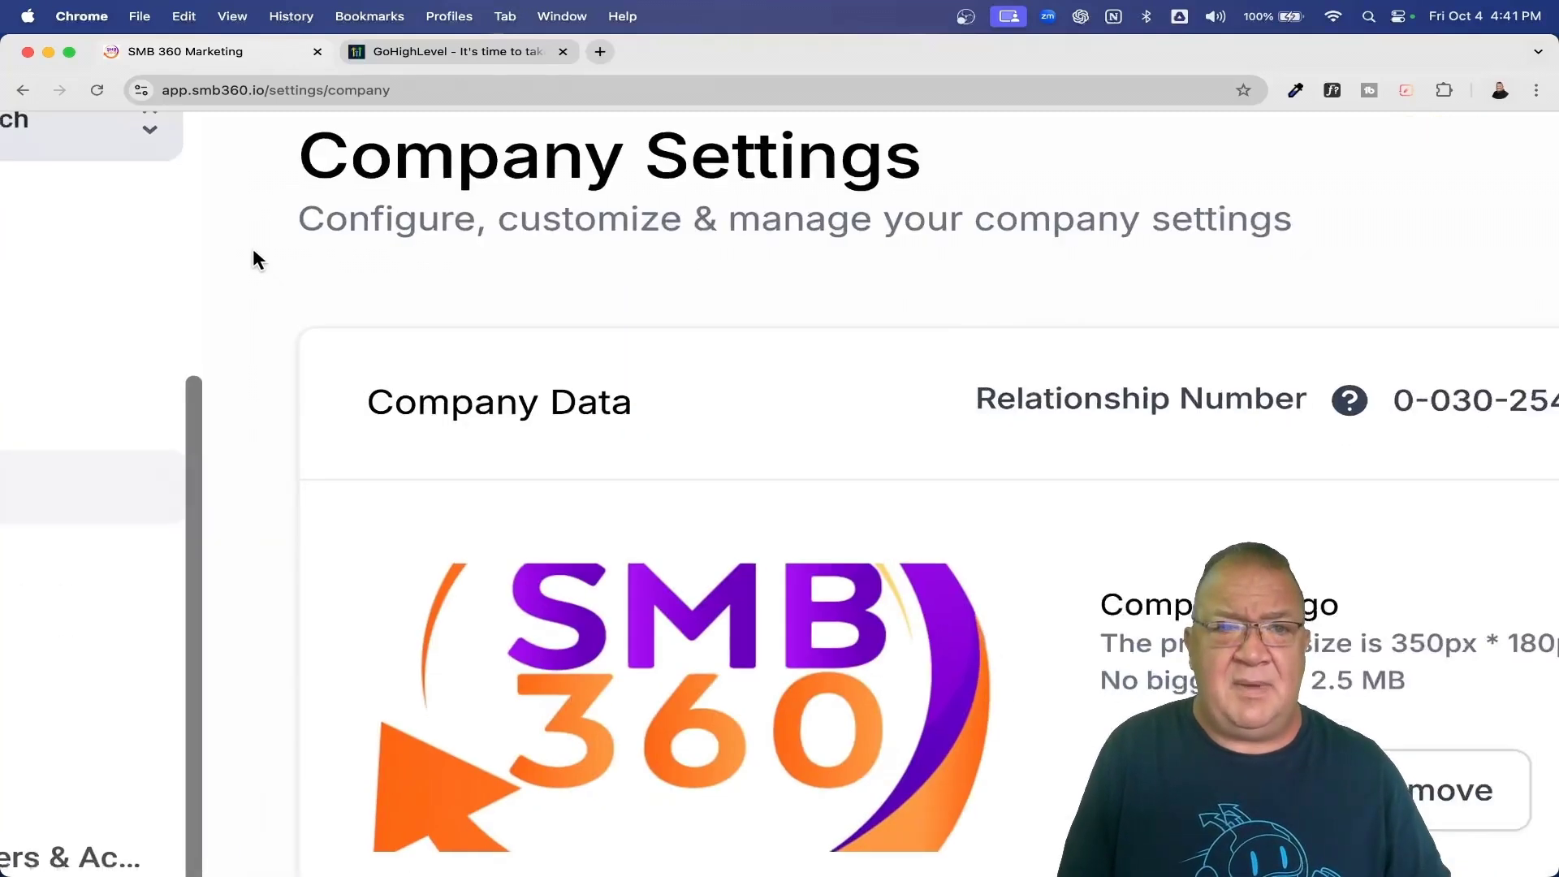
scroll(251, 247, up, 3)
scroll(252, 247, left, 3)
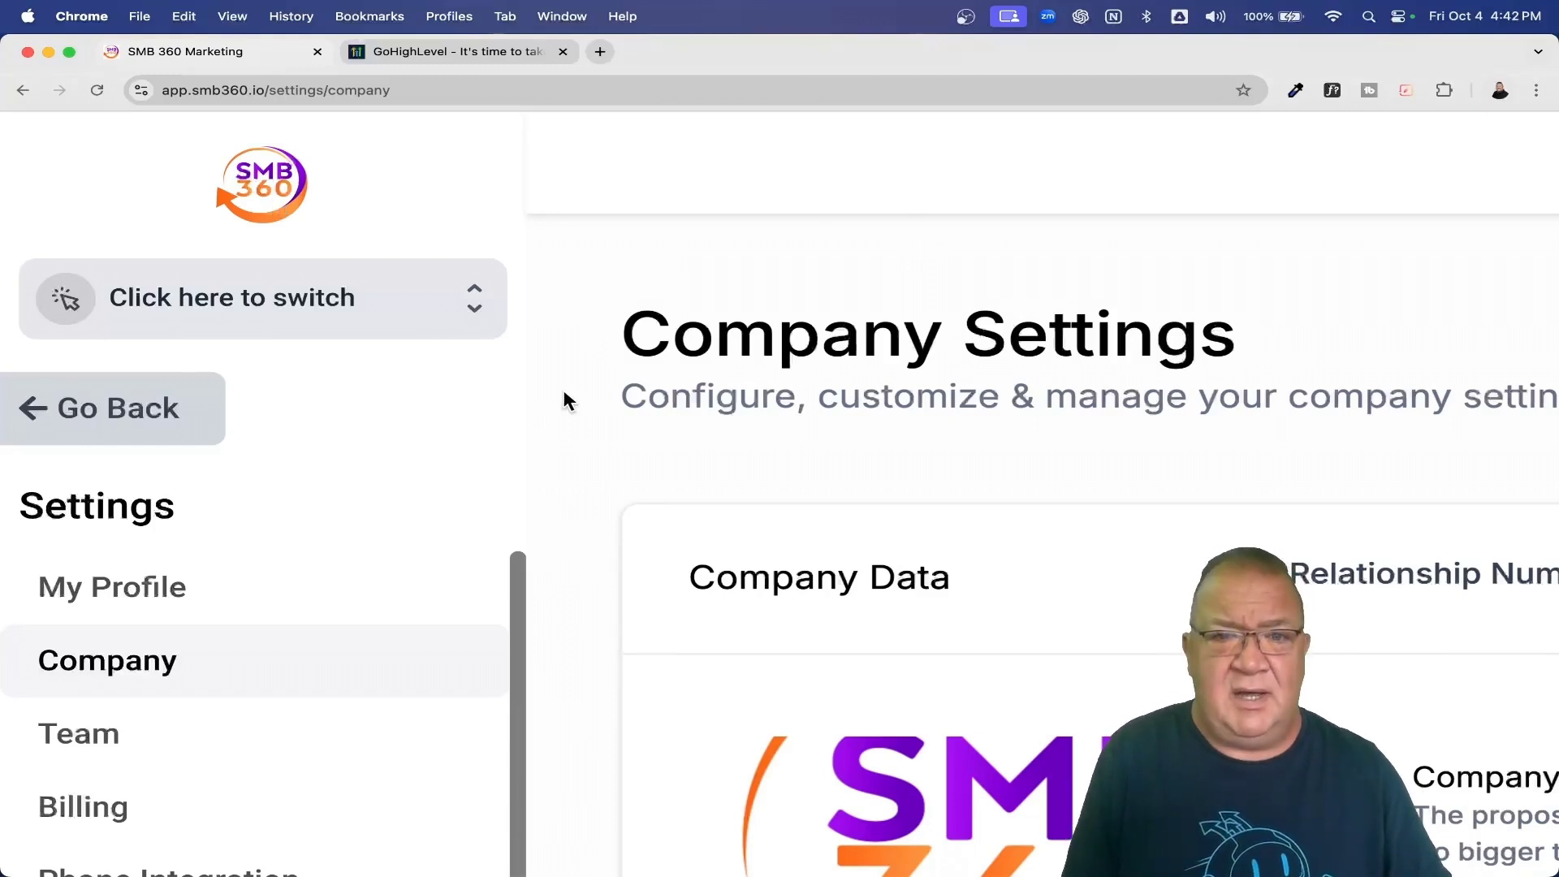
Zoom the page back to normal and remove the current SMB 360 company logo.
key(super+minus)
key(super+minus)
key(super+minus)
key(super+minus)
key(super+minus)
click(761, 487)
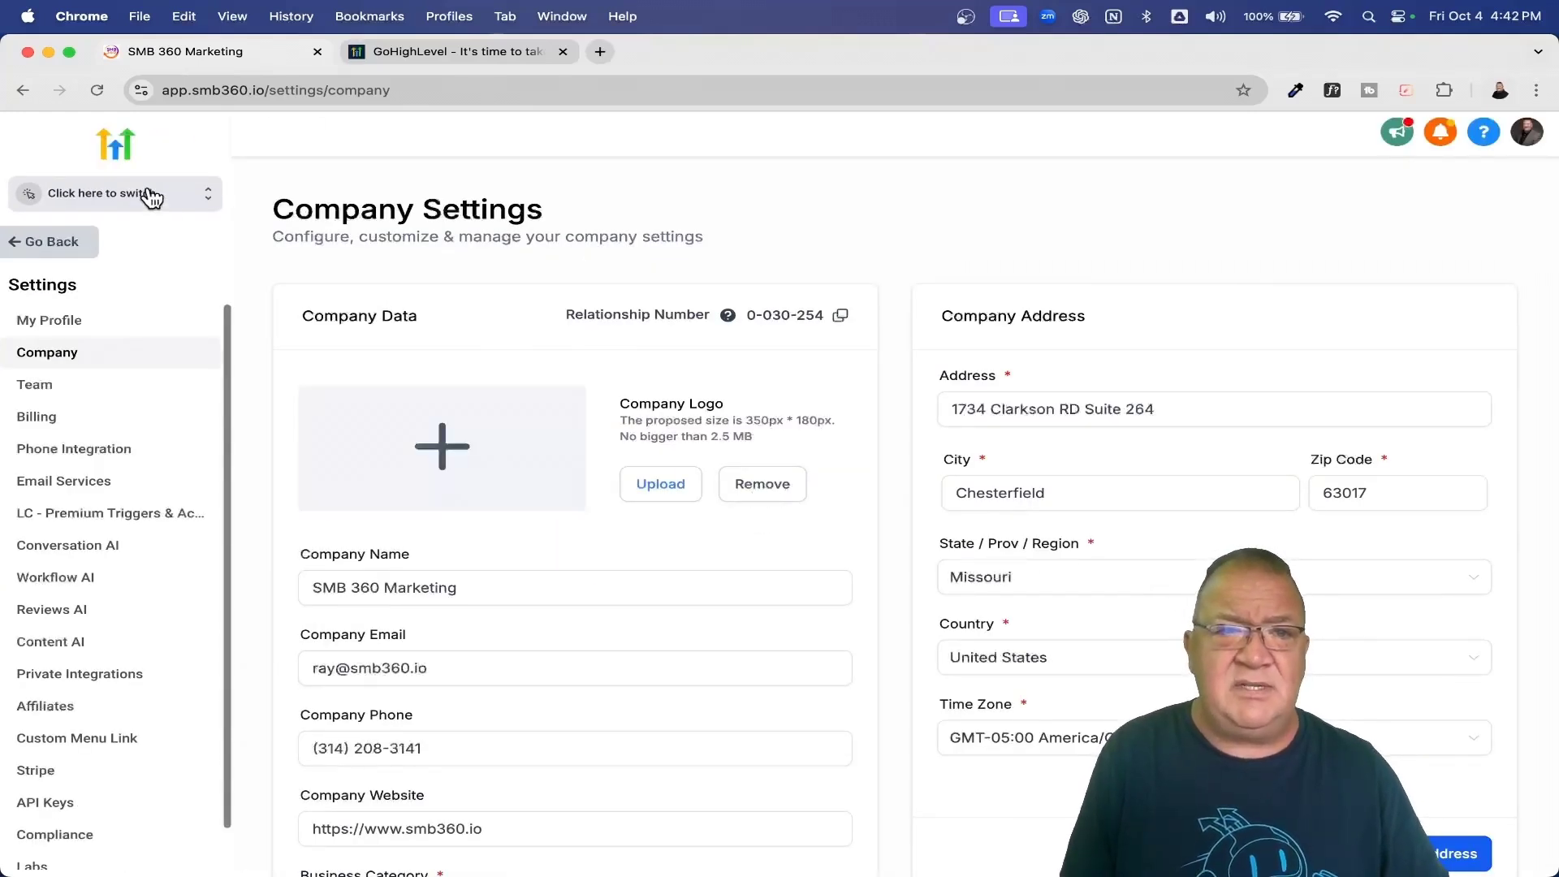
Zoom in to check the sidebar now shows the default GoHighLevel logo, then zoom back out.
key(super+equal)
key(super+equal)
key(super+equal)
key(super+equal)
key(super+equal)
key(super+equal)
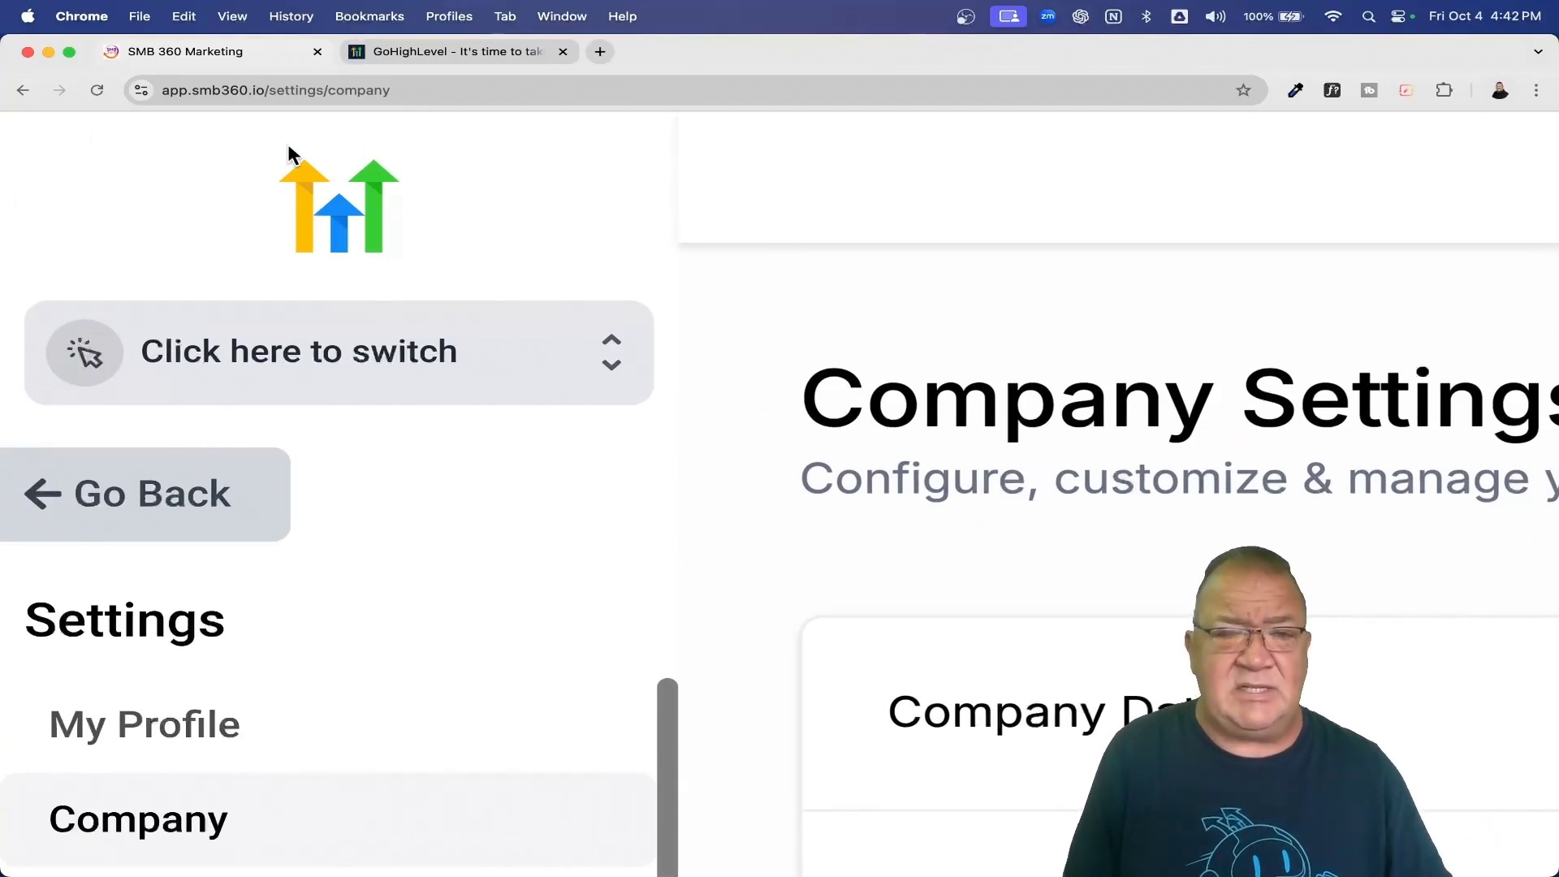
key(super+minus)
key(super+minus)
key(super+minus)
key(super+minus)
key(super+minus)
key(super+minus)
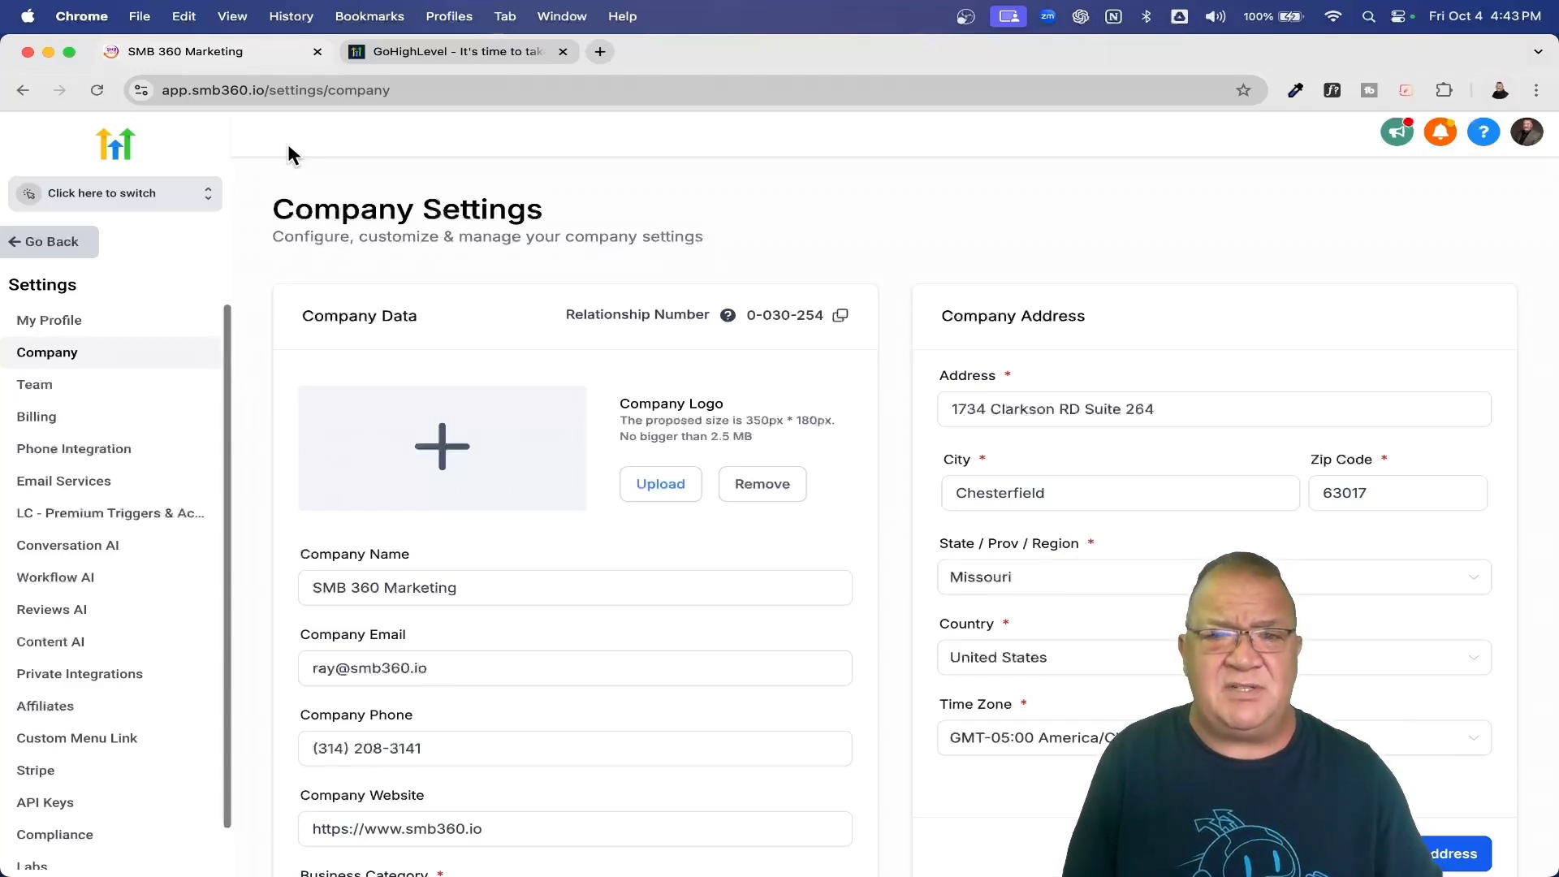
Upload the smb360 image from Downloads as the new company logo.
click(661, 482)
scroll(269, 519, down, 4)
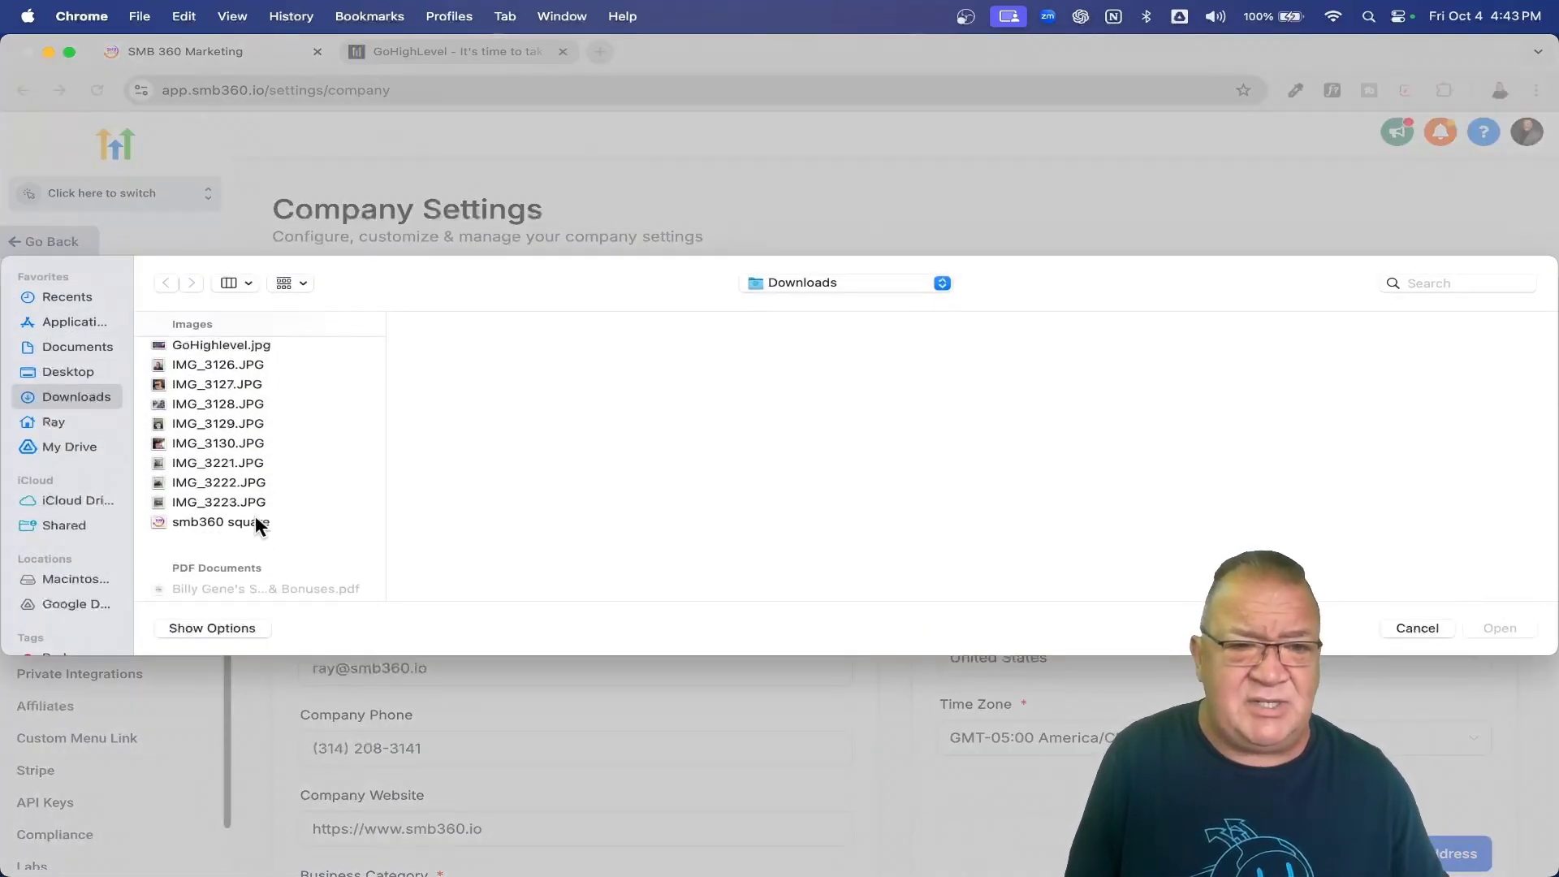
double_click(255, 519)
scroll(81, 198, up, 5)
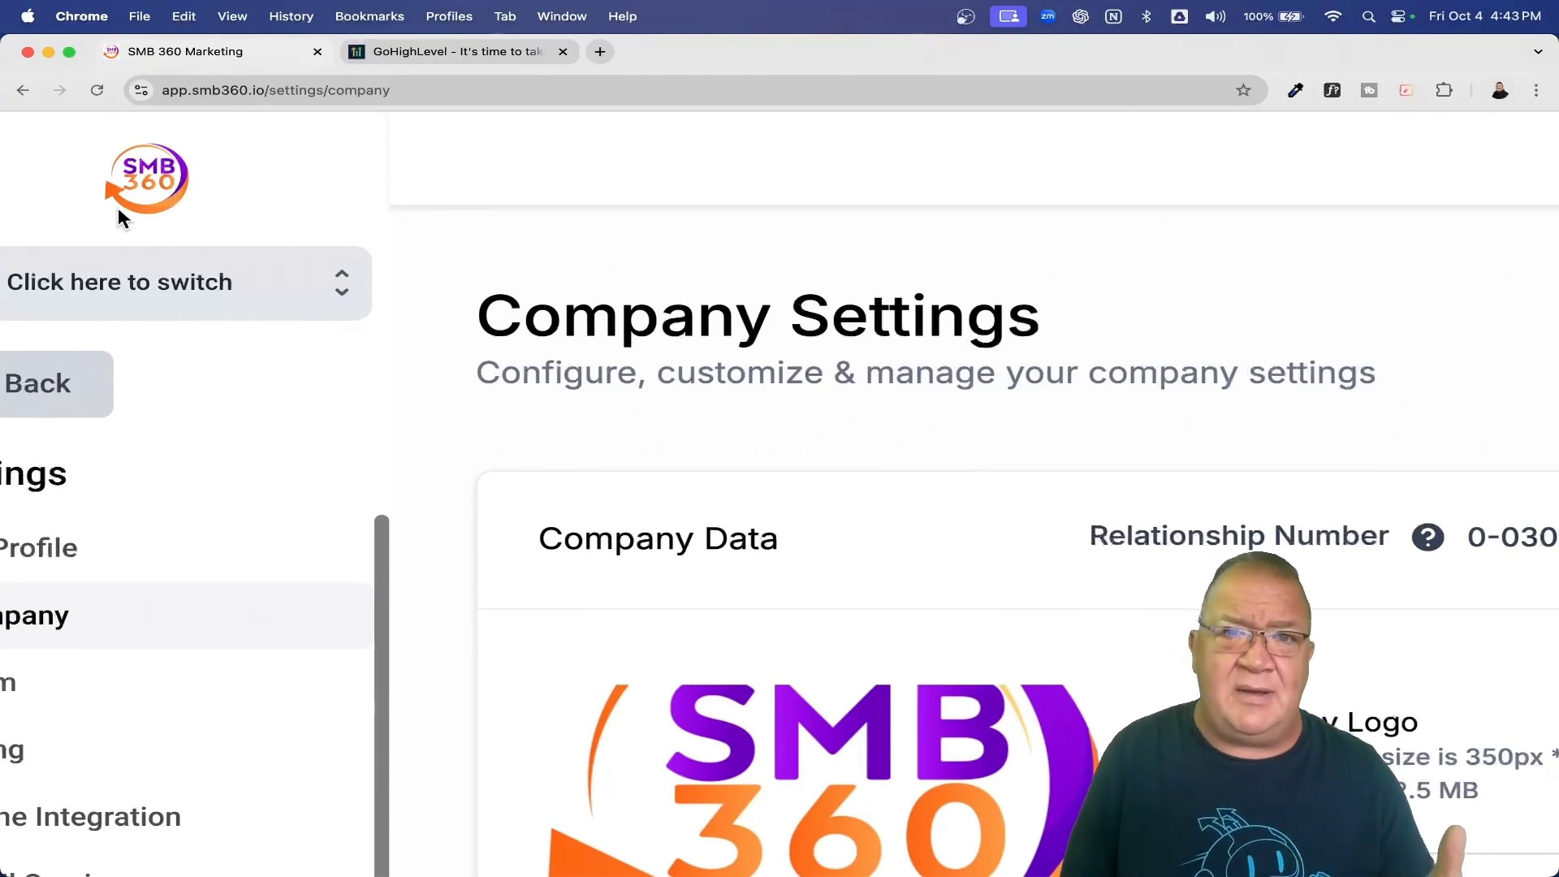
scroll(119, 210, down, 5)
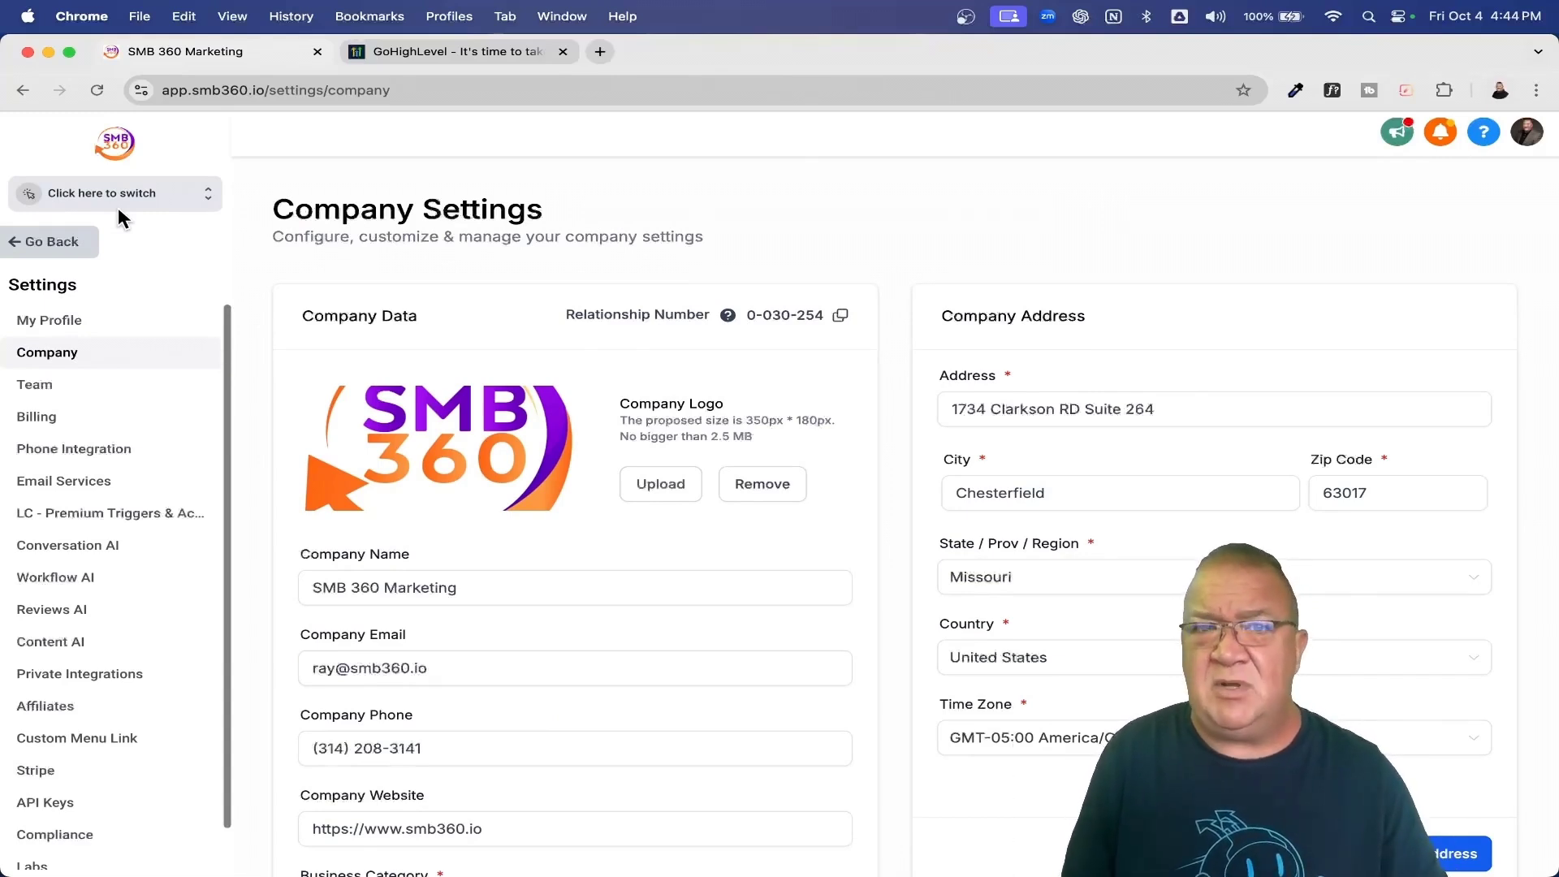
click(229, 91)
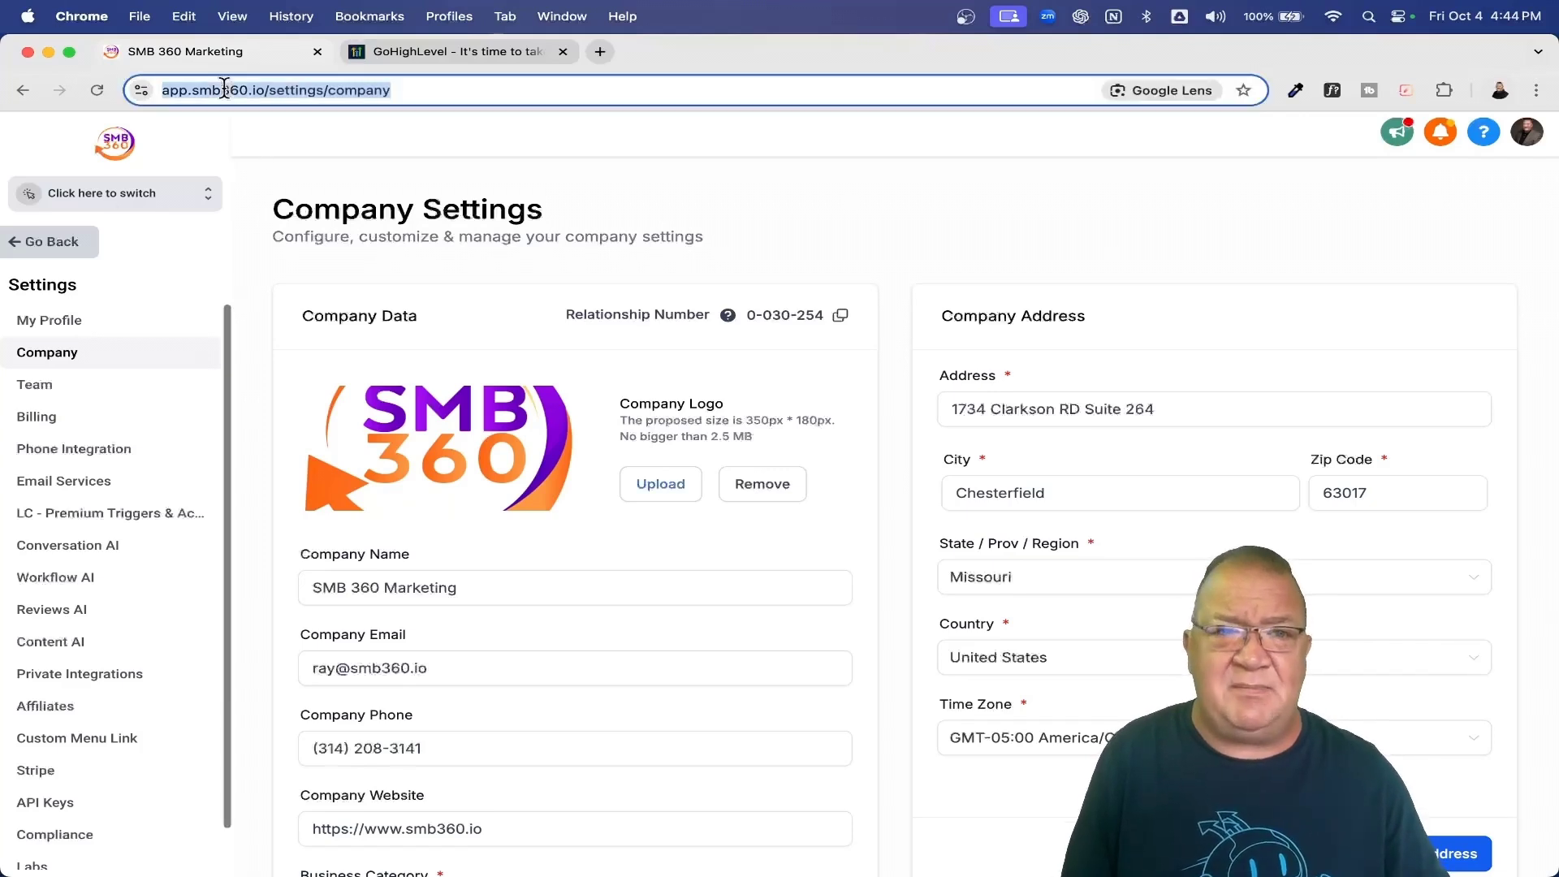
click(230, 93)
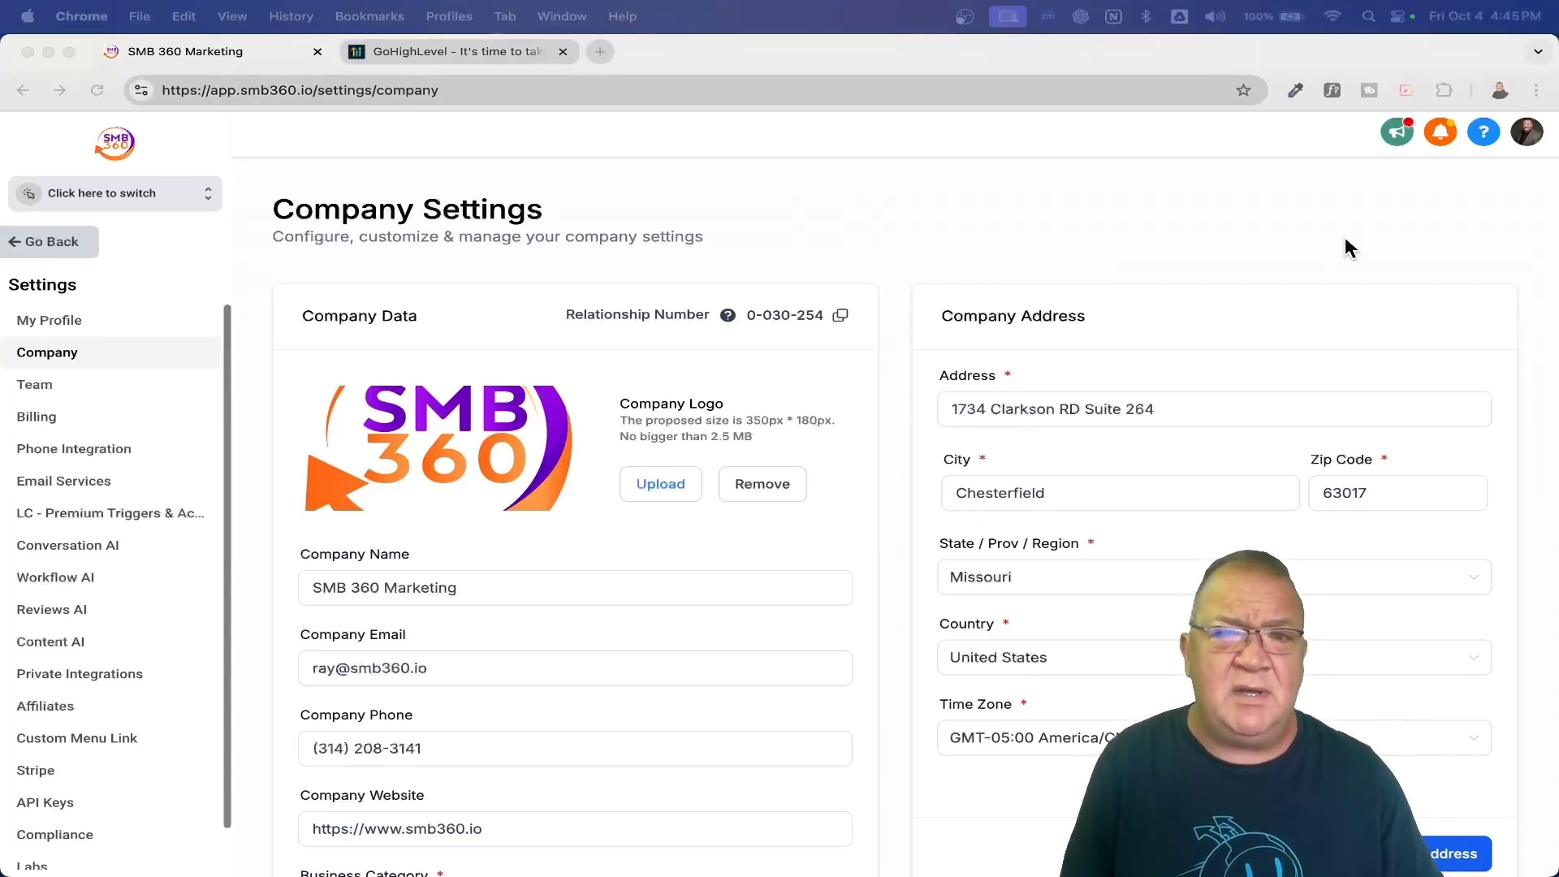
Switch to the GoHighLevel pricing tab and highlight the Starter plan's $97 /MO price.
click(427, 51)
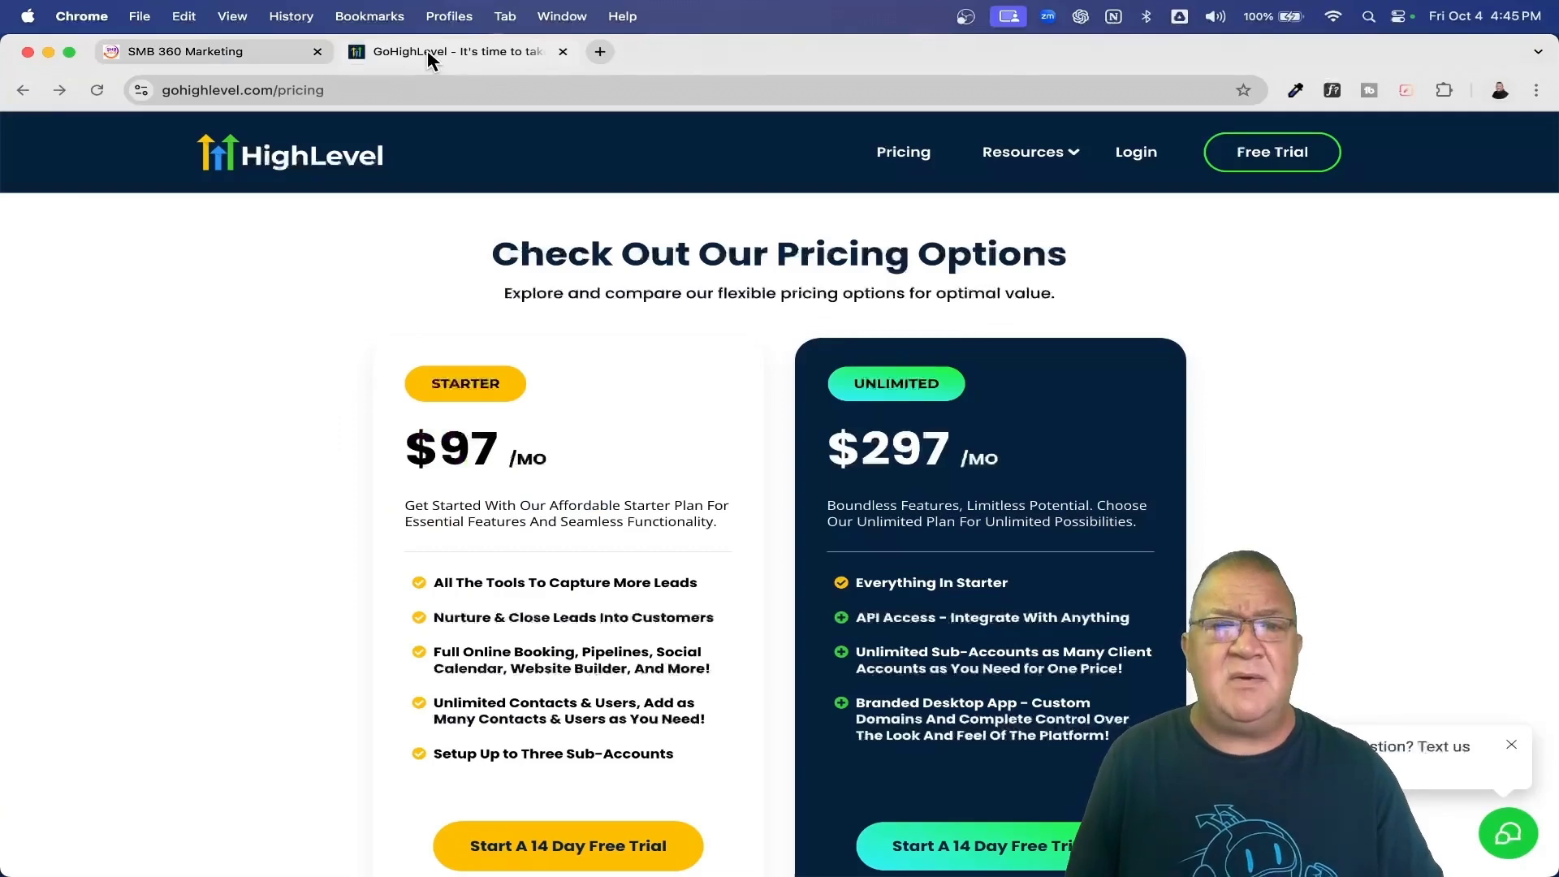
scroll(675, 349, down, 2)
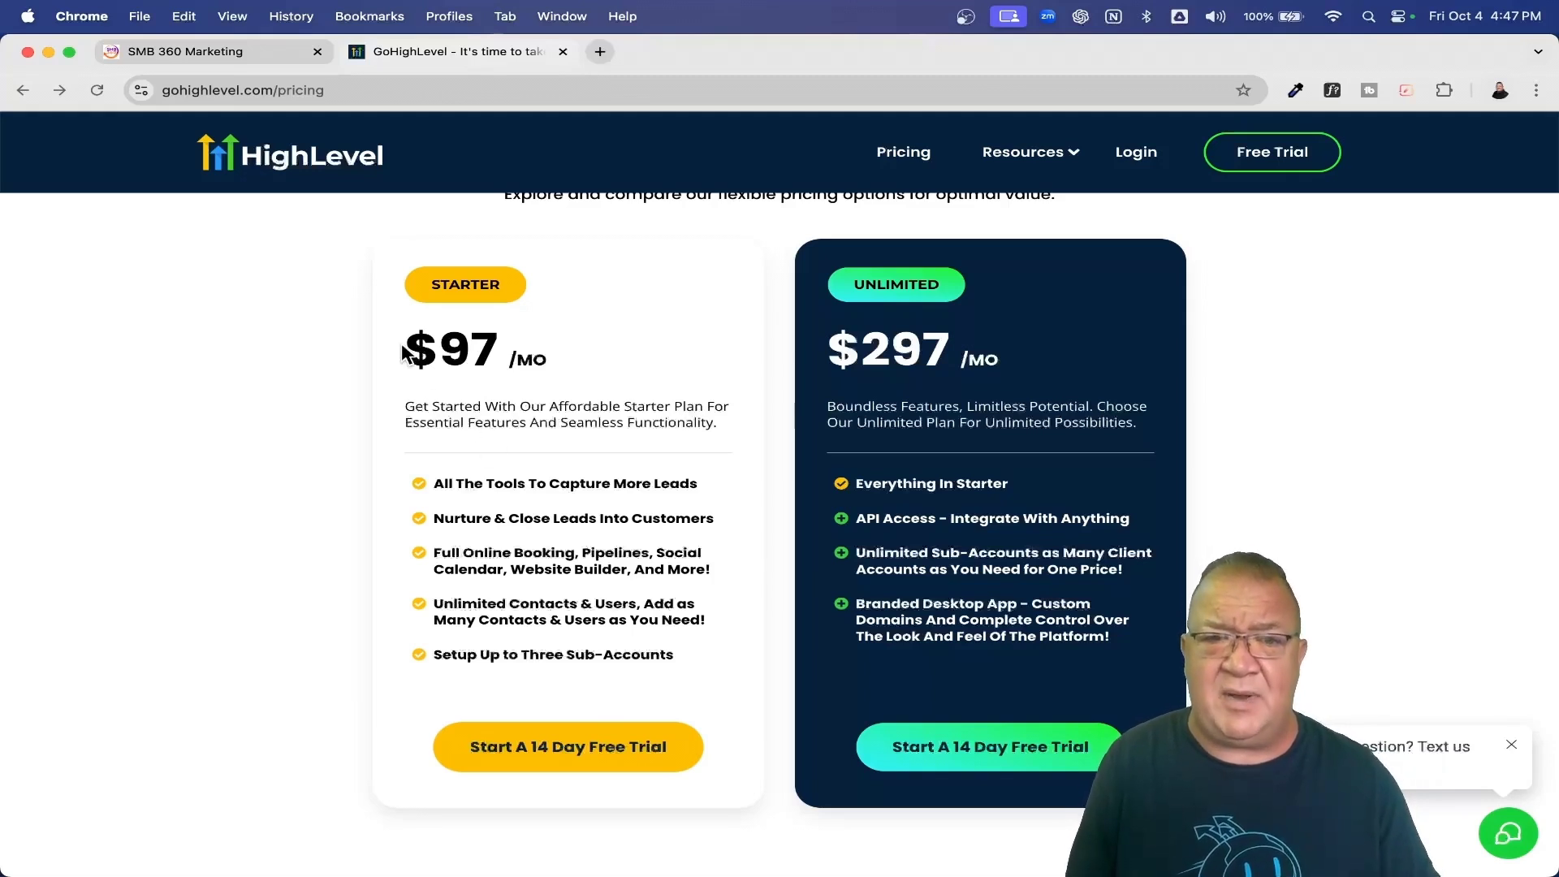
drag(403, 350, 567, 352)
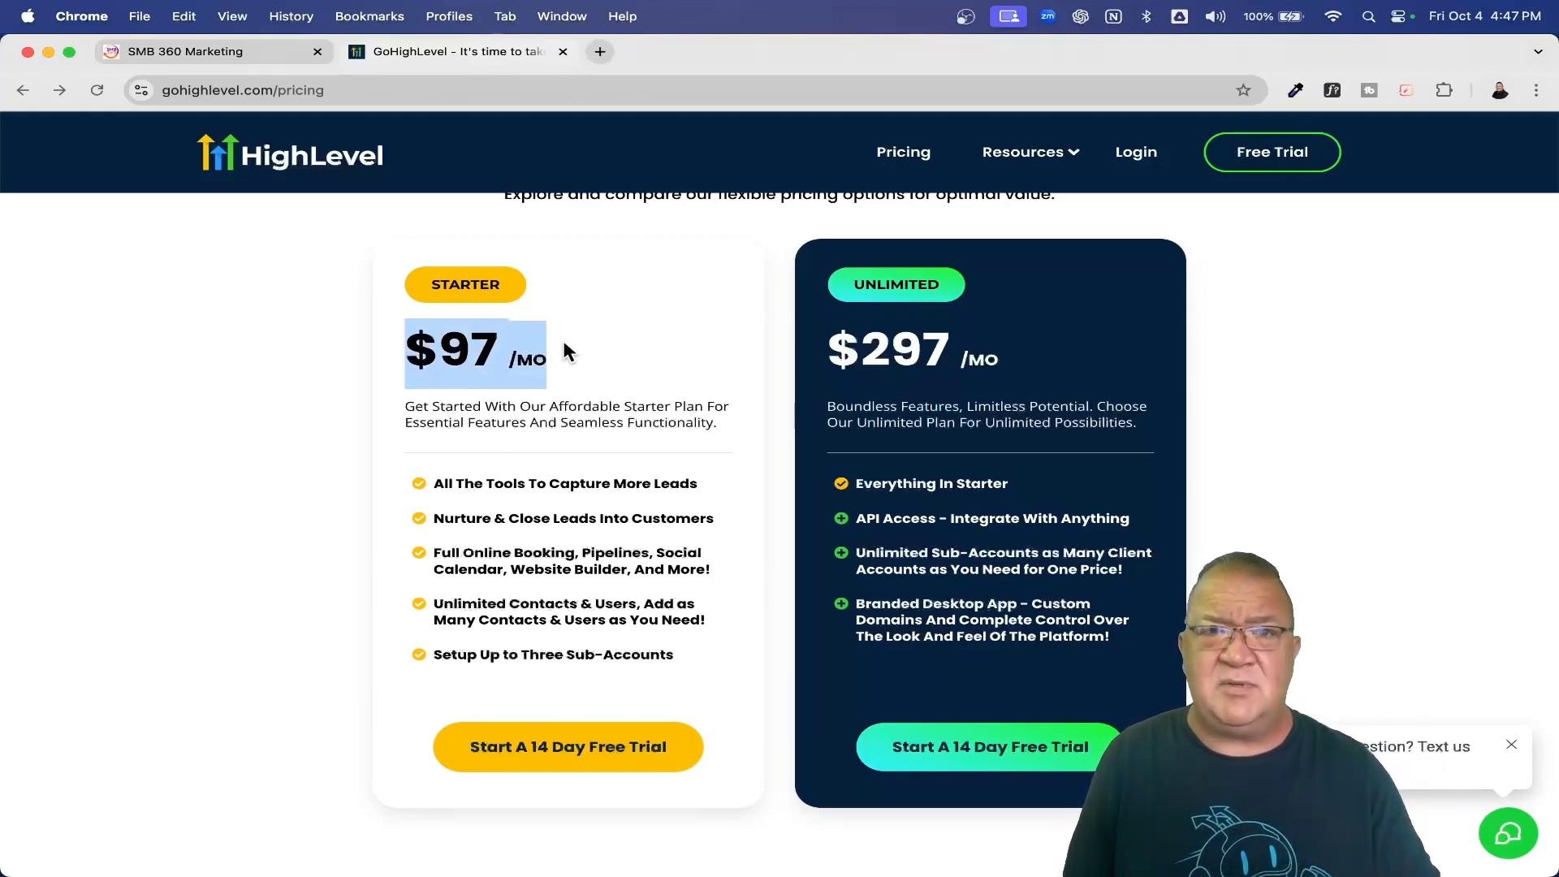
click(564, 345)
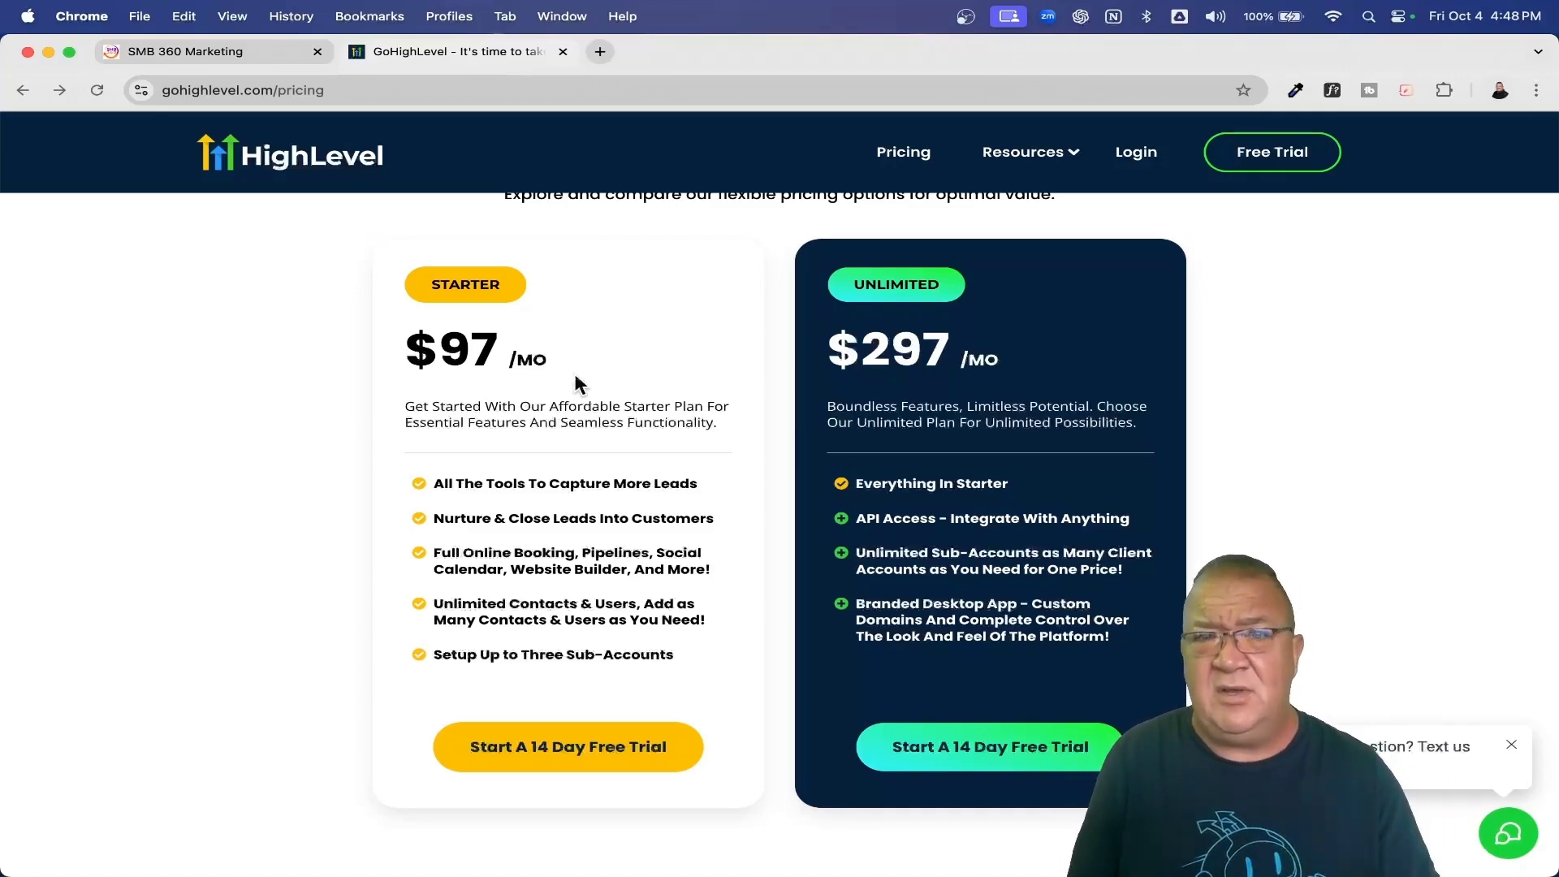
Go to the HighLevel home page and scroll to the tools cost comparison table.
click(292, 166)
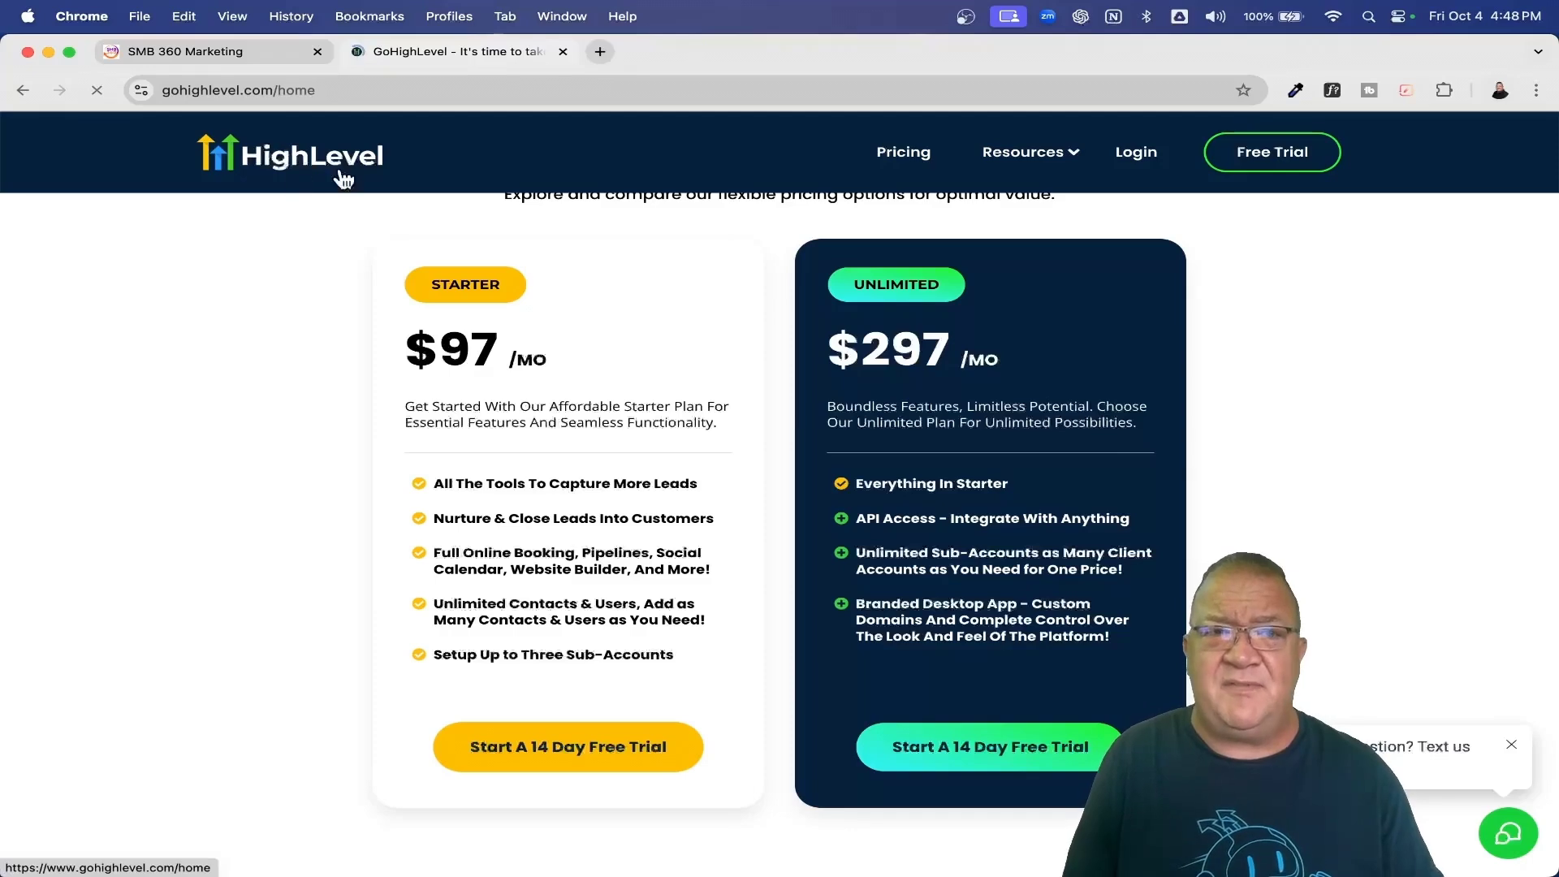
scroll(763, 497, down, 15)
scroll(763, 492, down, 20)
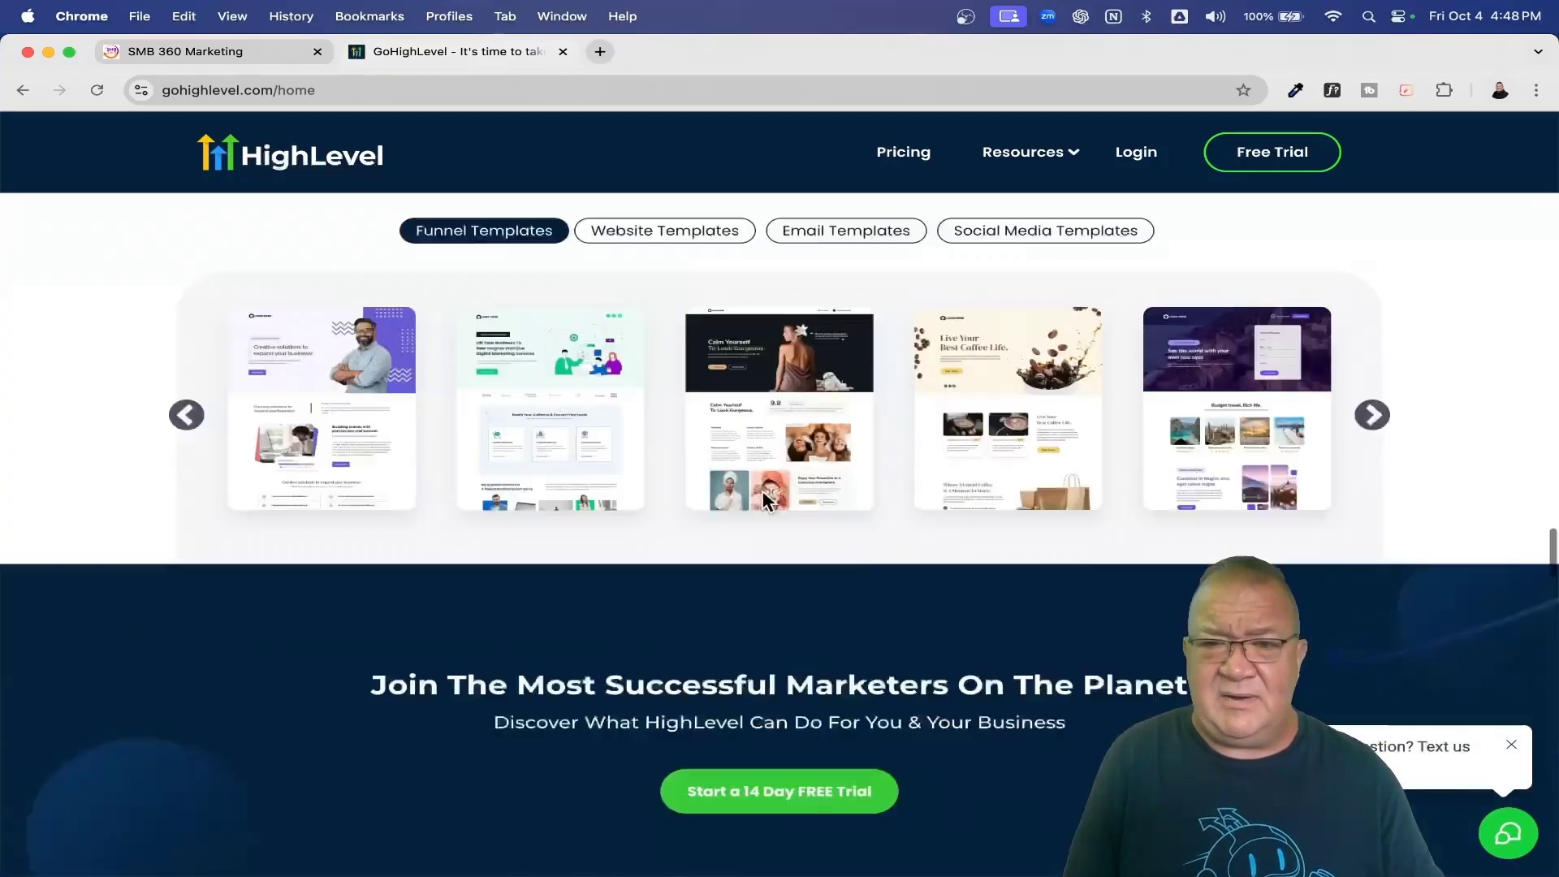
scroll(762, 485, up, 10)
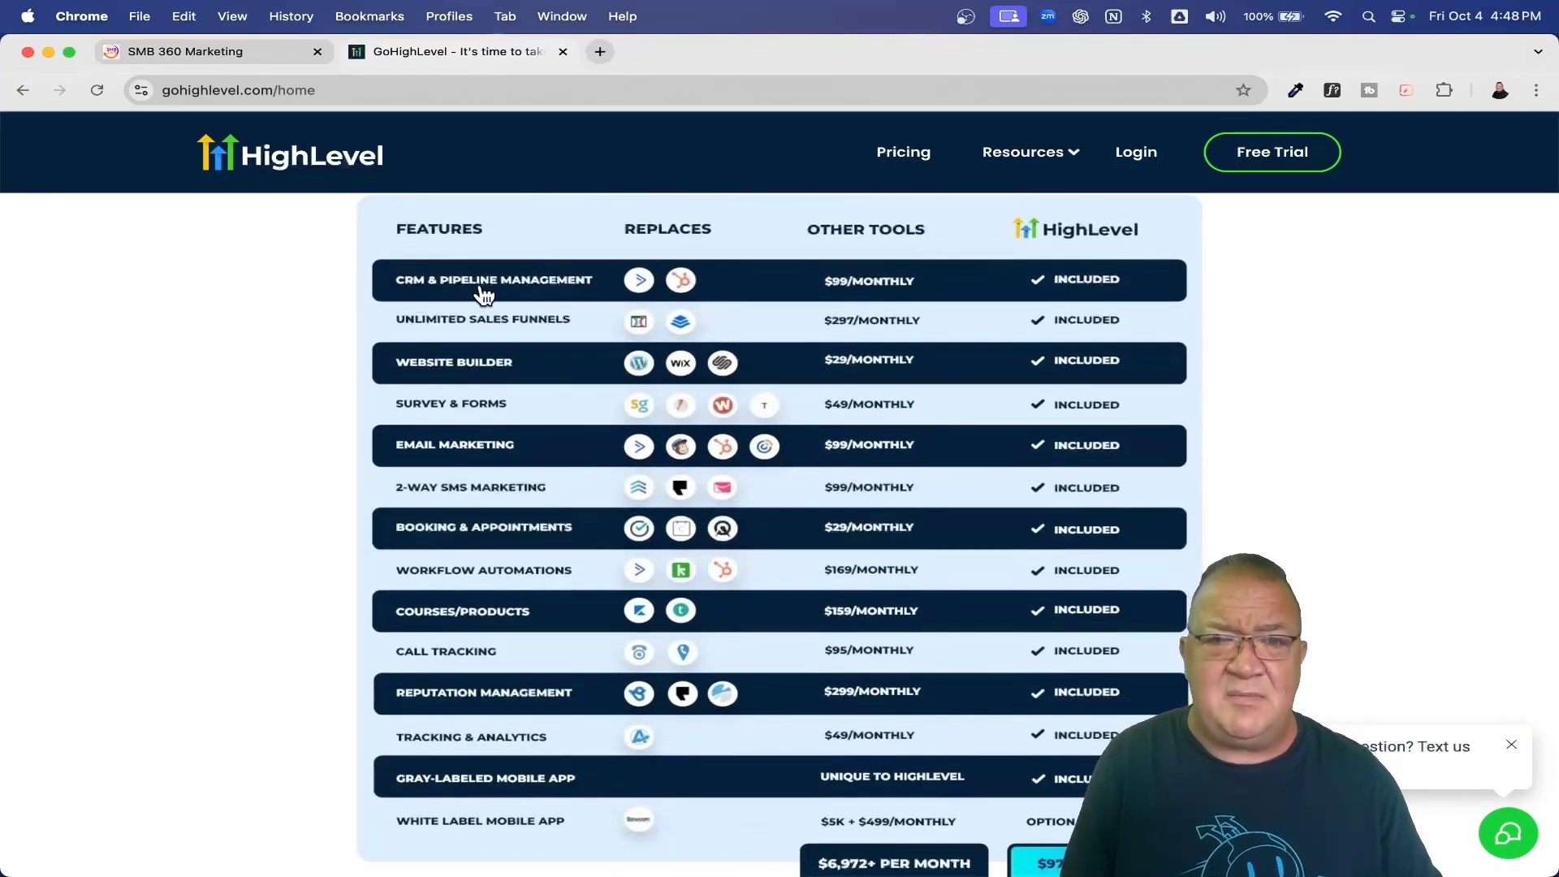
scroll(497, 291, up, 3)
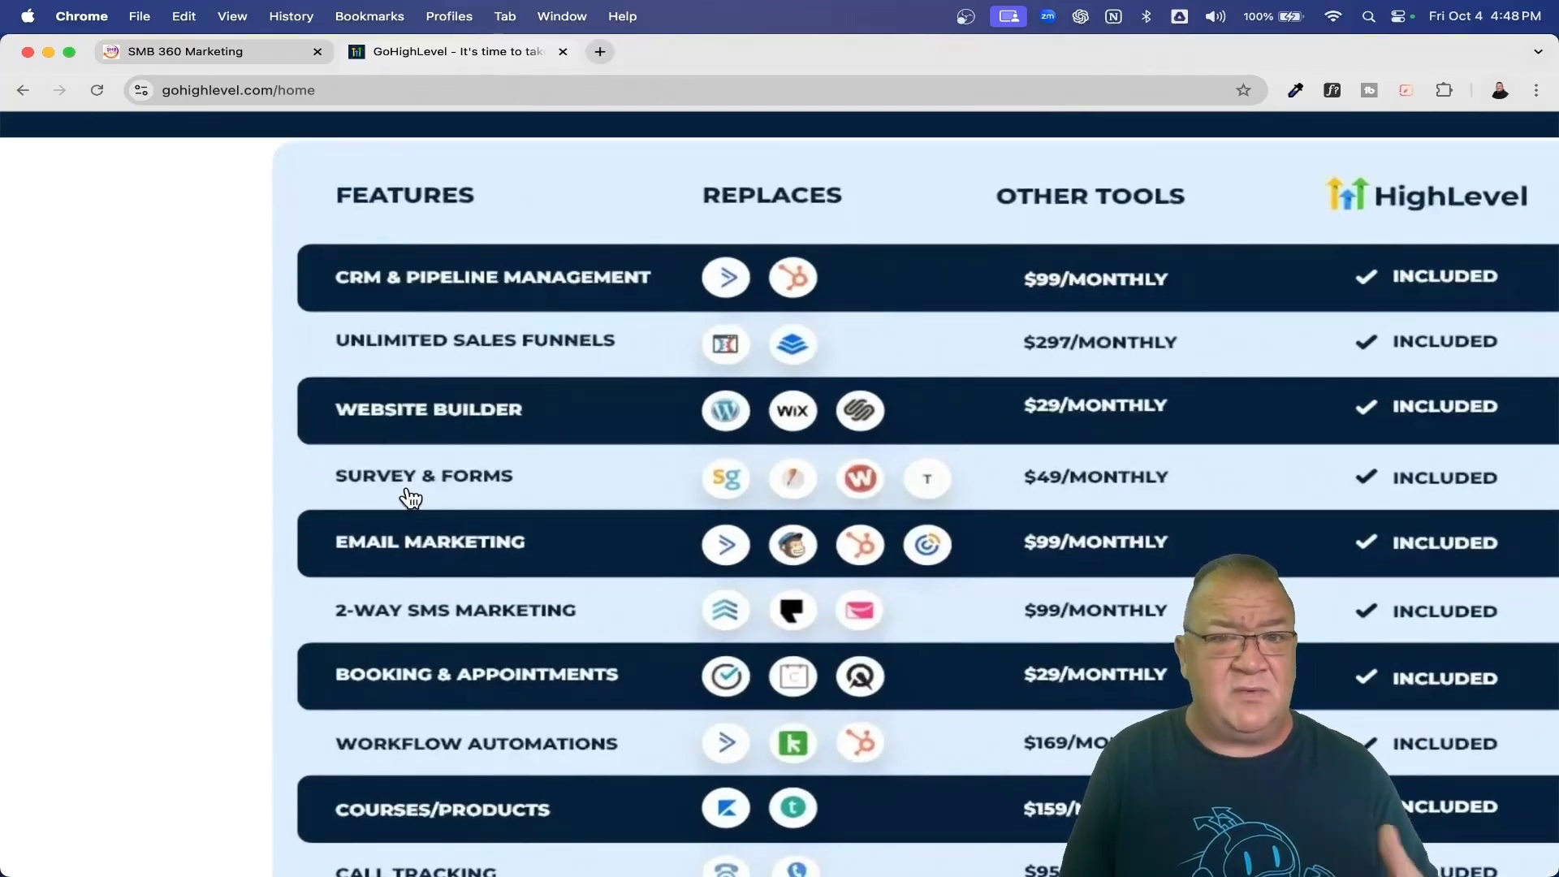
scroll(410, 497, down, 3)
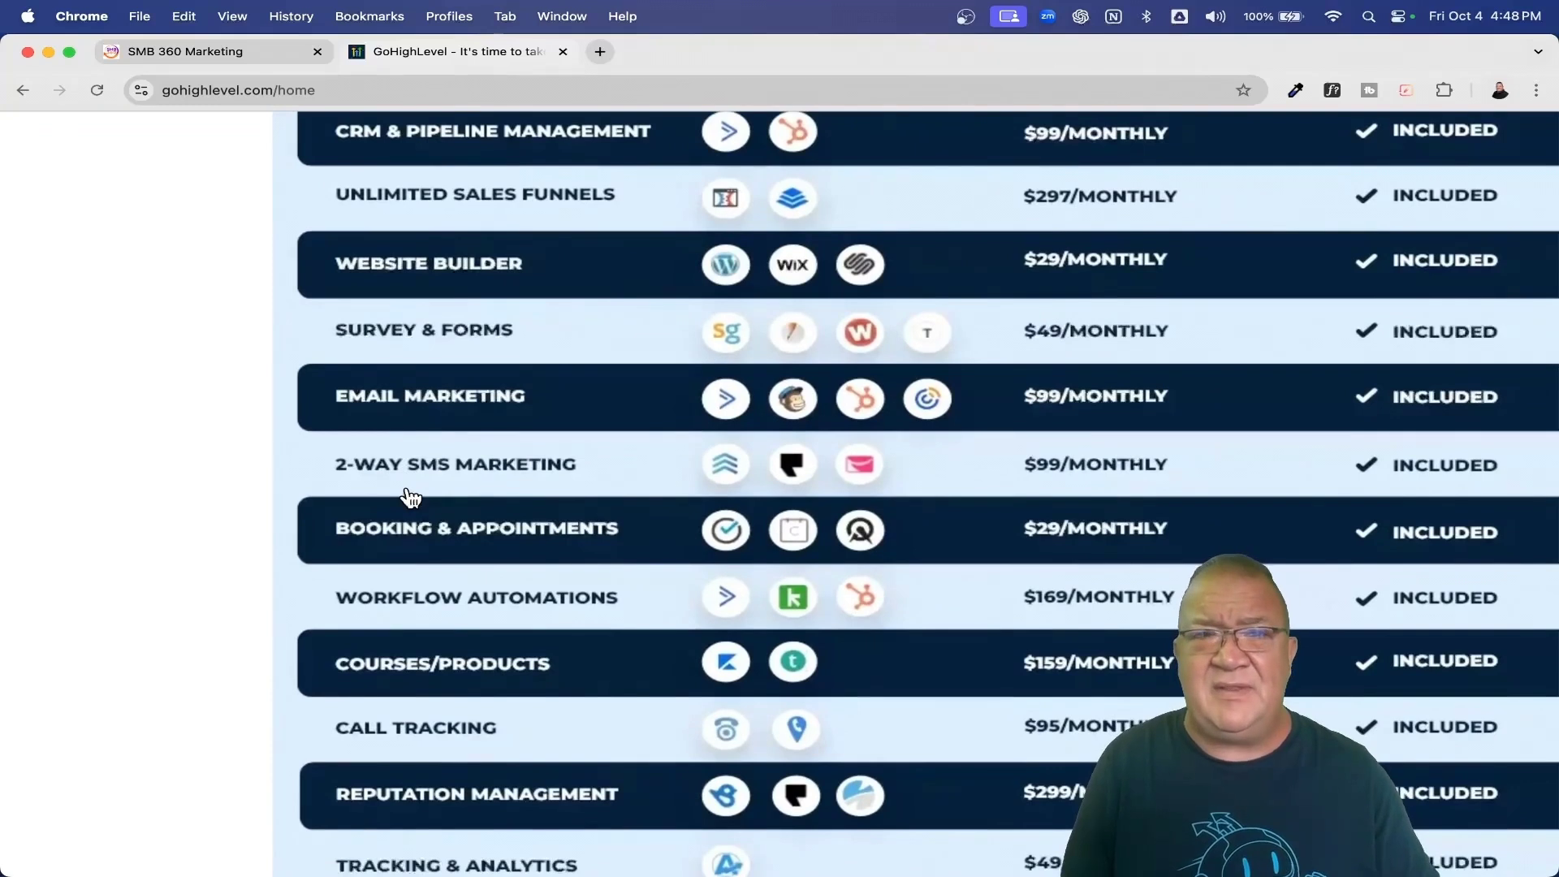